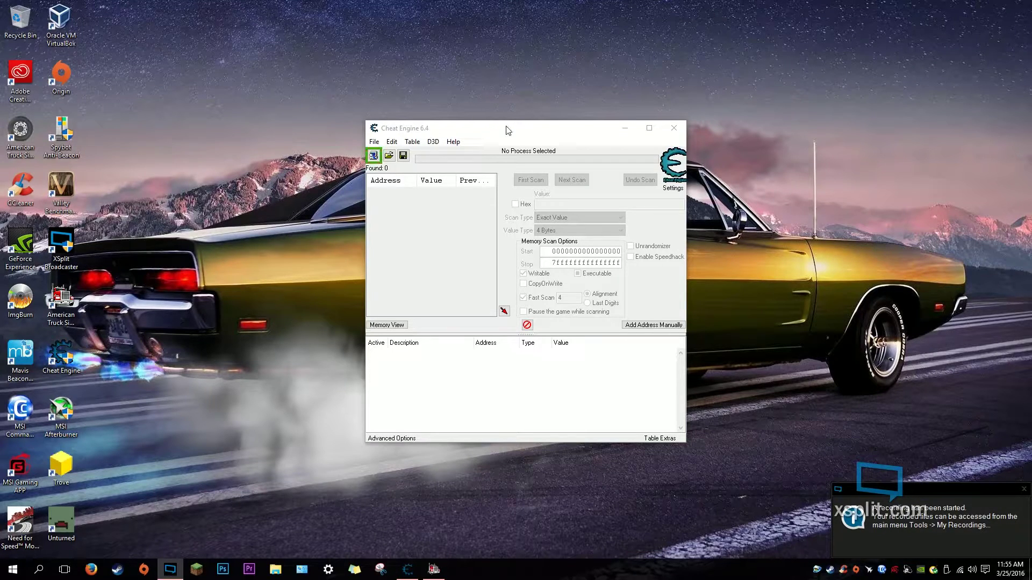
Step: Enlarge the Cheat Engine window and check the company's money in American Truck Simulator
{"action": "left_click_drag", "start_coordinate": [518, 129], "coordinate": [499, 118]}
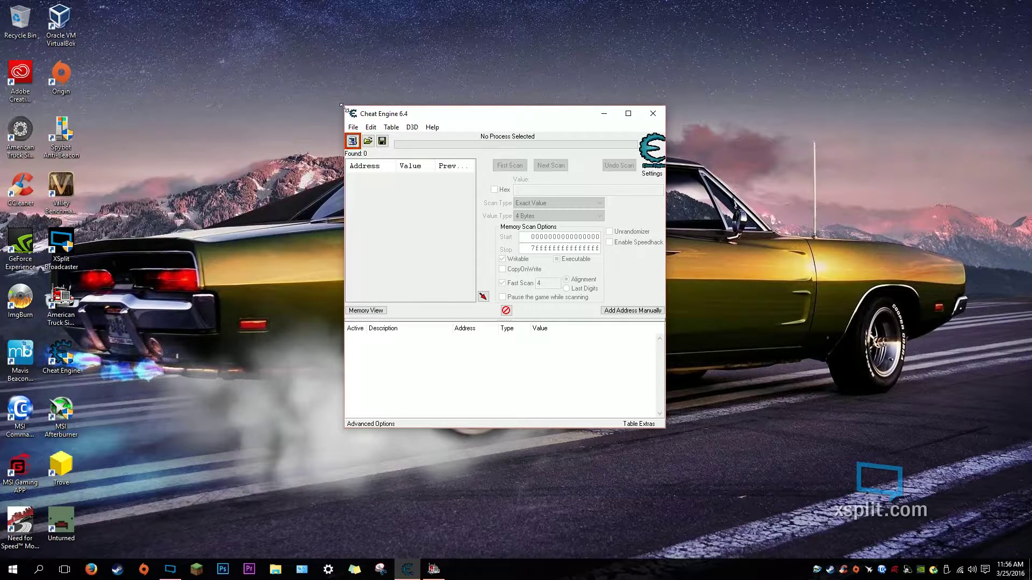
{"action": "left_click_drag", "start_coordinate": [341, 104], "coordinate": [330, 97]}
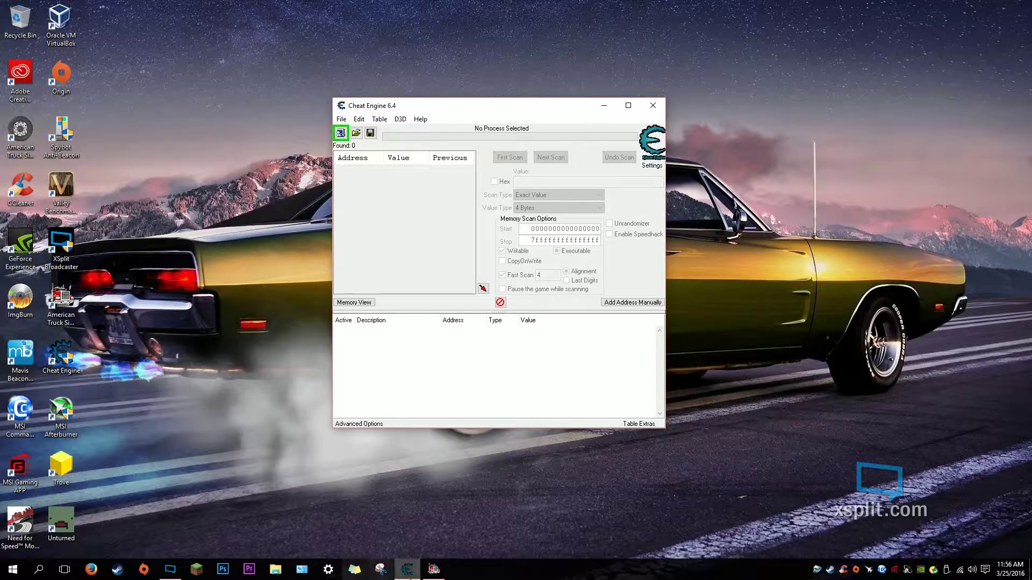
{"action": "left_click", "coordinate": [434, 571]}
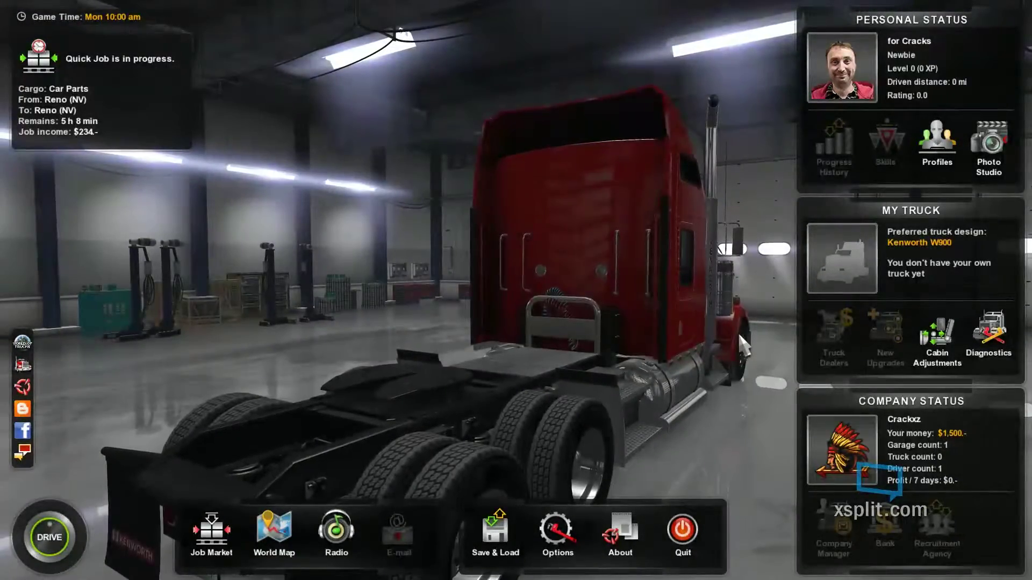
{"action": "key", "text": "alt+Tab"}
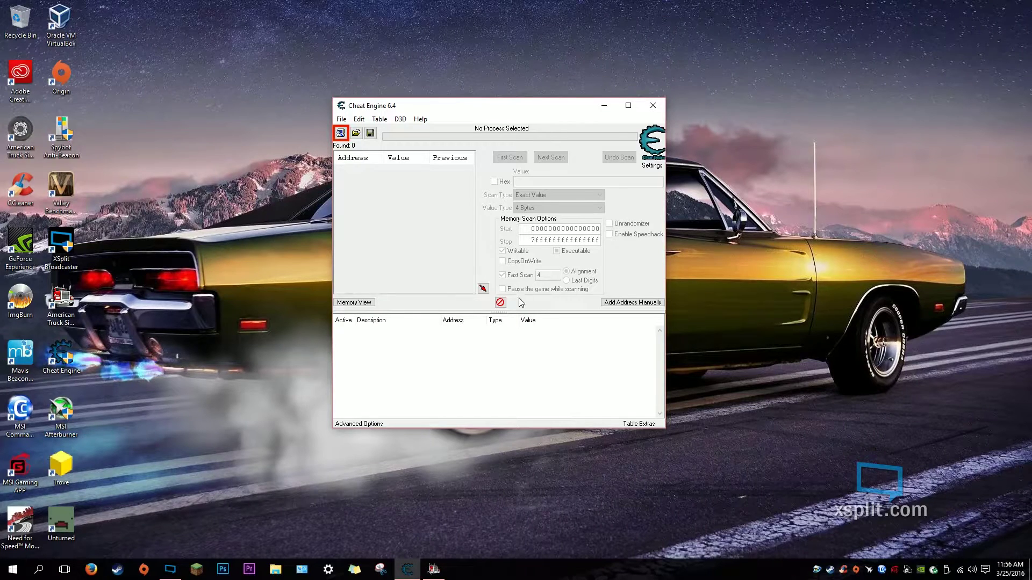
Step: Attach Cheat Engine to the amtrucks.exe process and run a first scan for the exact 4-byte value 1500
{"action": "left_click", "coordinate": [340, 133]}
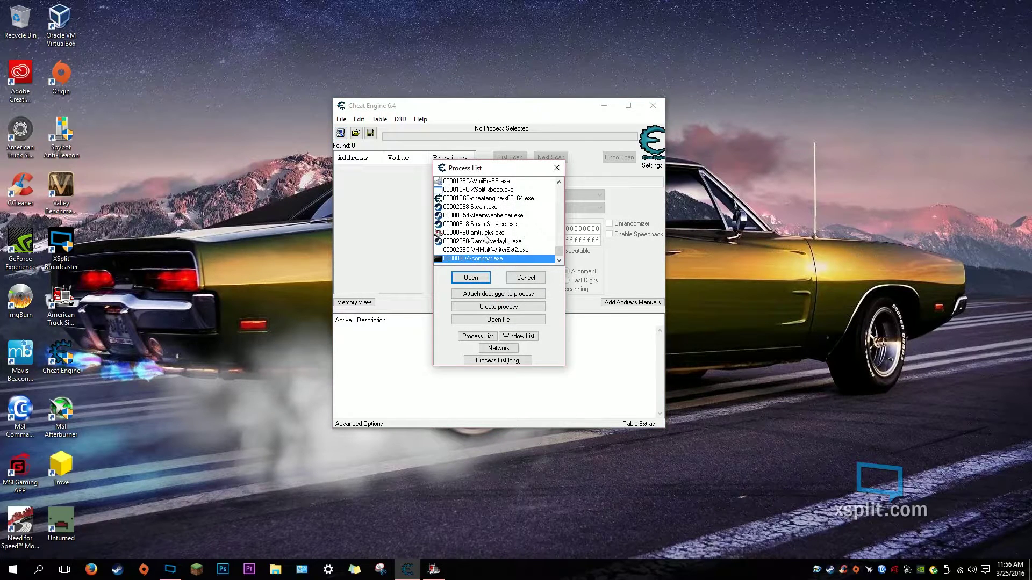
{"action": "left_click", "coordinate": [473, 234]}
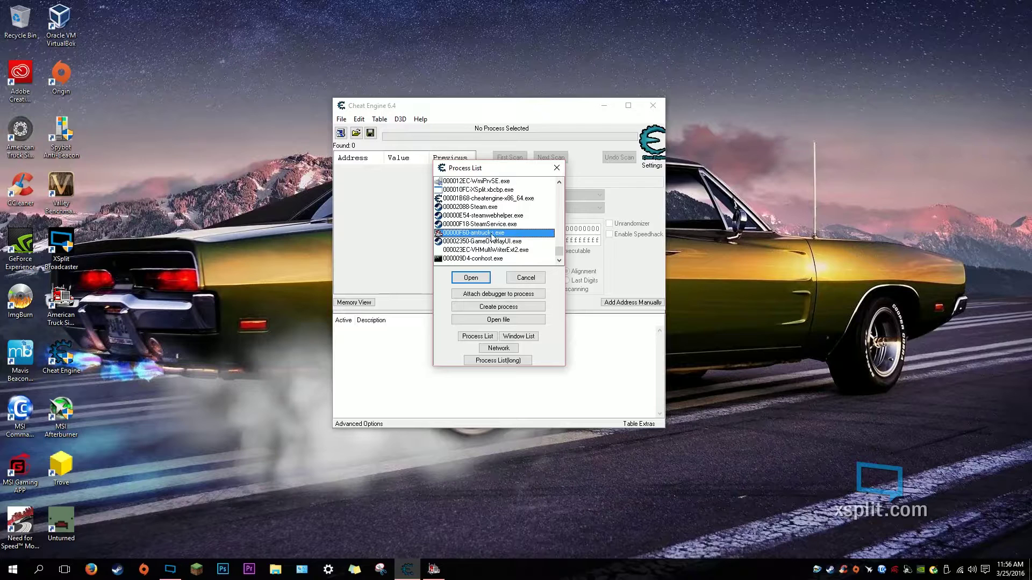
{"action": "left_click", "coordinate": [471, 278]}
{"action": "left_click", "coordinate": [534, 182]}
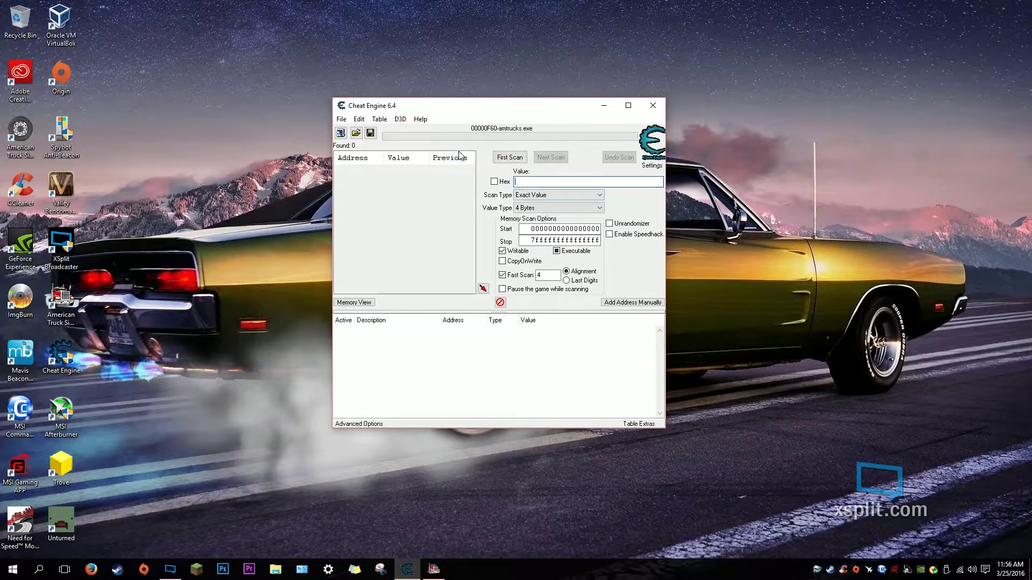
{"action": "left_click", "coordinate": [517, 158]}
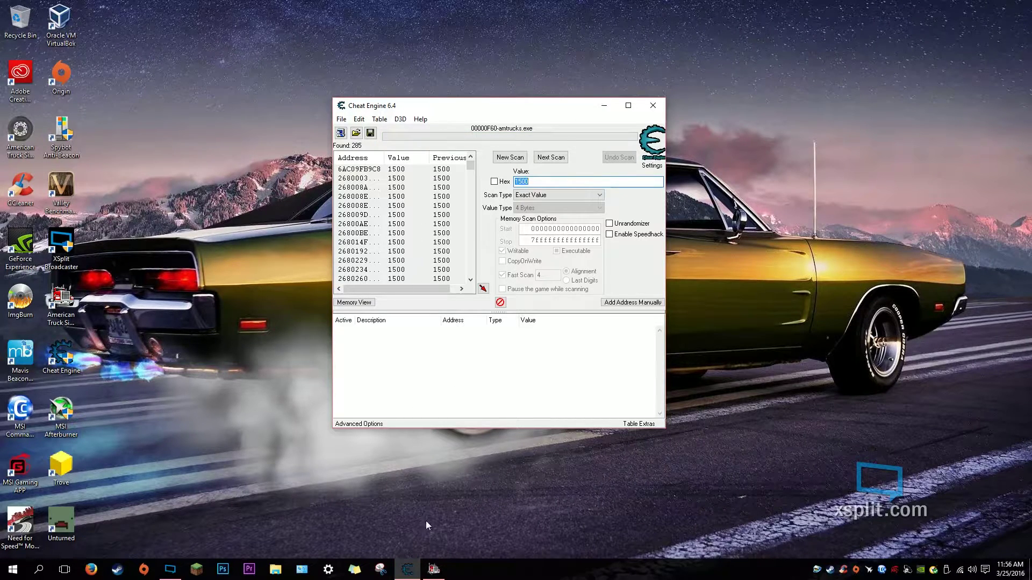
Step: Switch to American Truck Simulator and view the Machine Parts and Tires quick job offers from Reno
{"action": "left_click", "coordinate": [434, 569]}
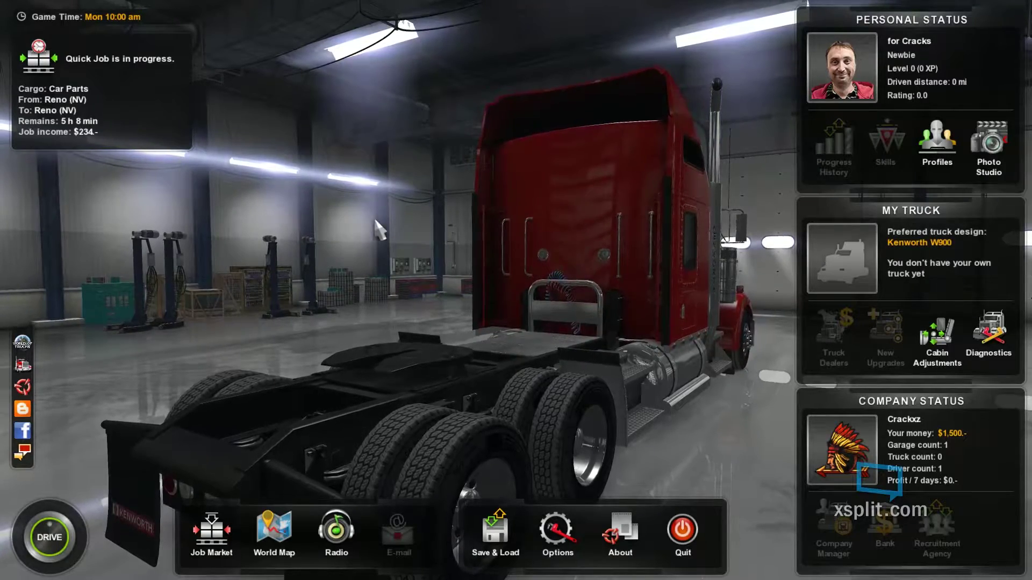
{"action": "left_click", "coordinate": [212, 531]}
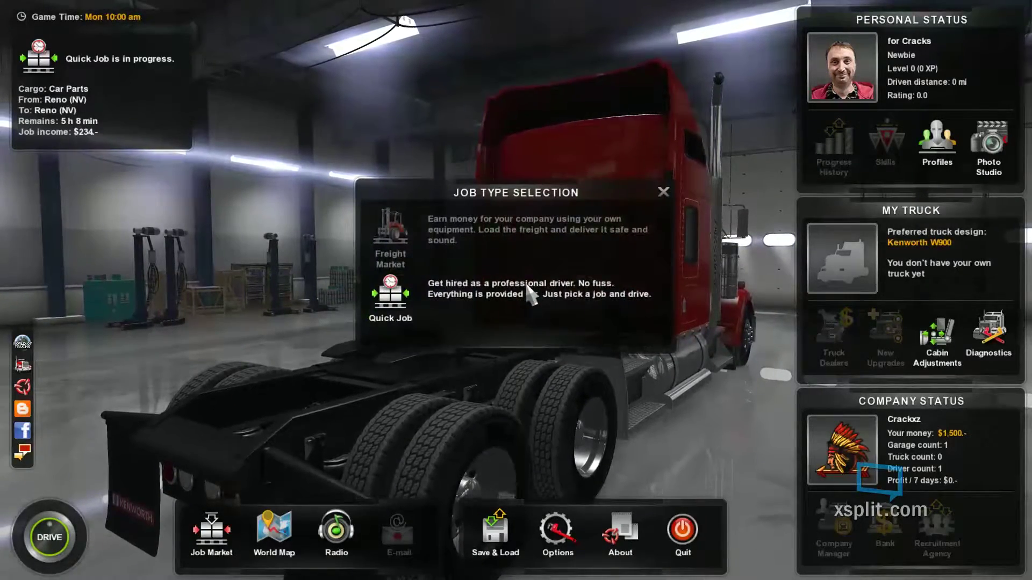
{"action": "left_click", "coordinate": [529, 293]}
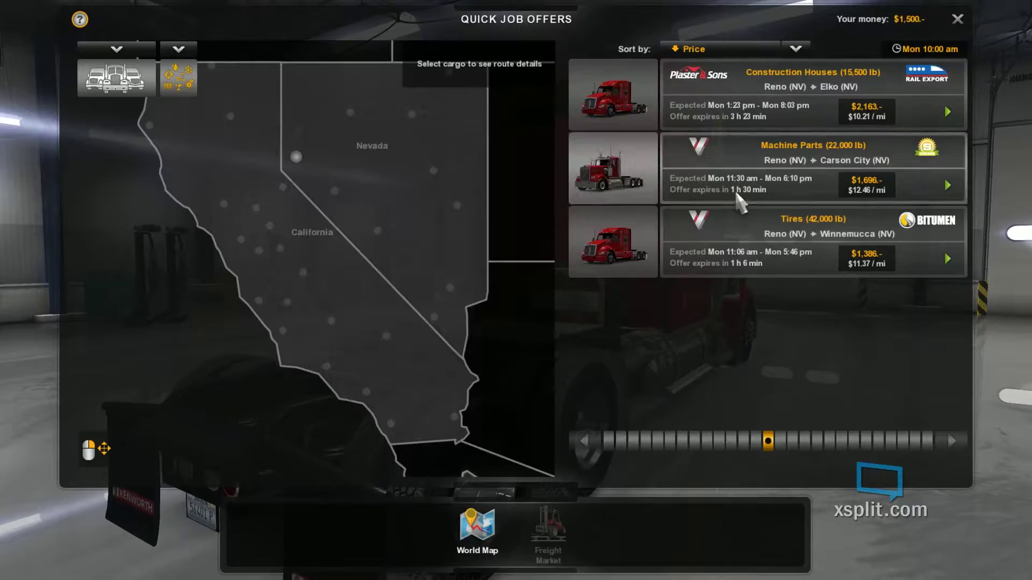
{"action": "left_click", "coordinate": [742, 200]}
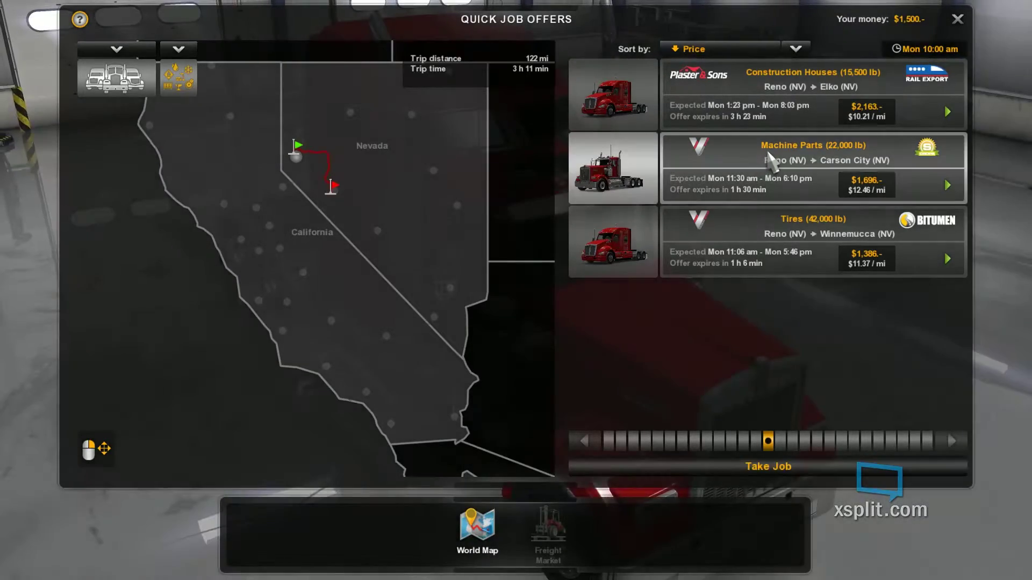
{"action": "left_click", "coordinate": [755, 231]}
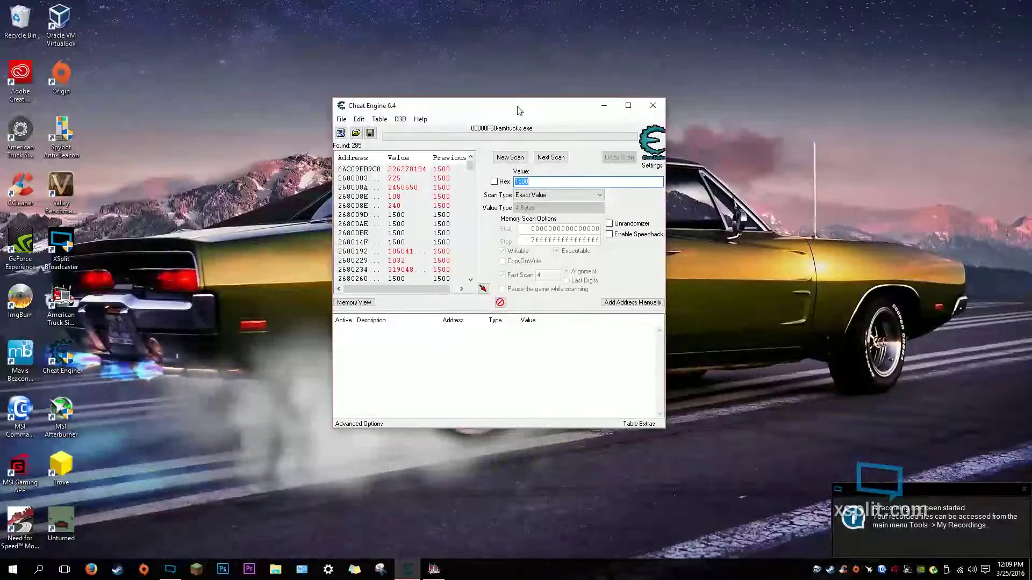
Step: Check the updated money in the game and narrow the Cheat Engine results with a next scan for 1734
{"action": "left_click", "coordinate": [434, 569]}
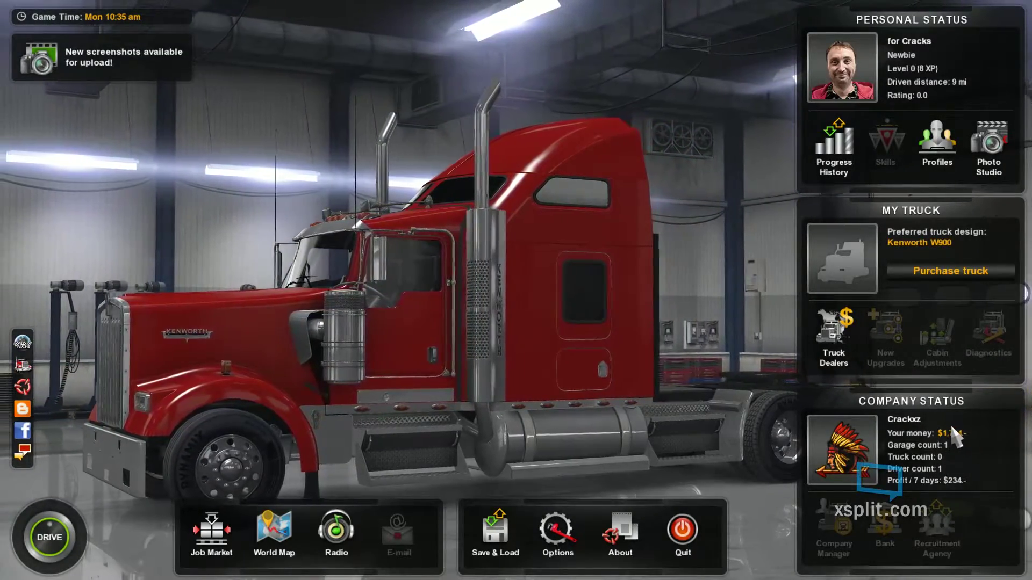
{"action": "key", "text": "alt+Tab"}
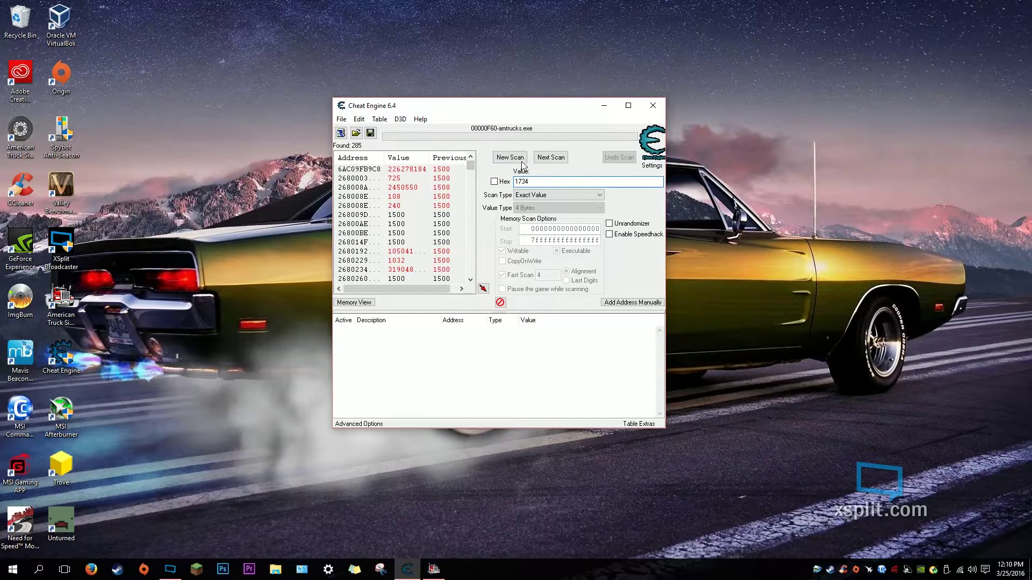
{"action": "left_click", "coordinate": [558, 158]}
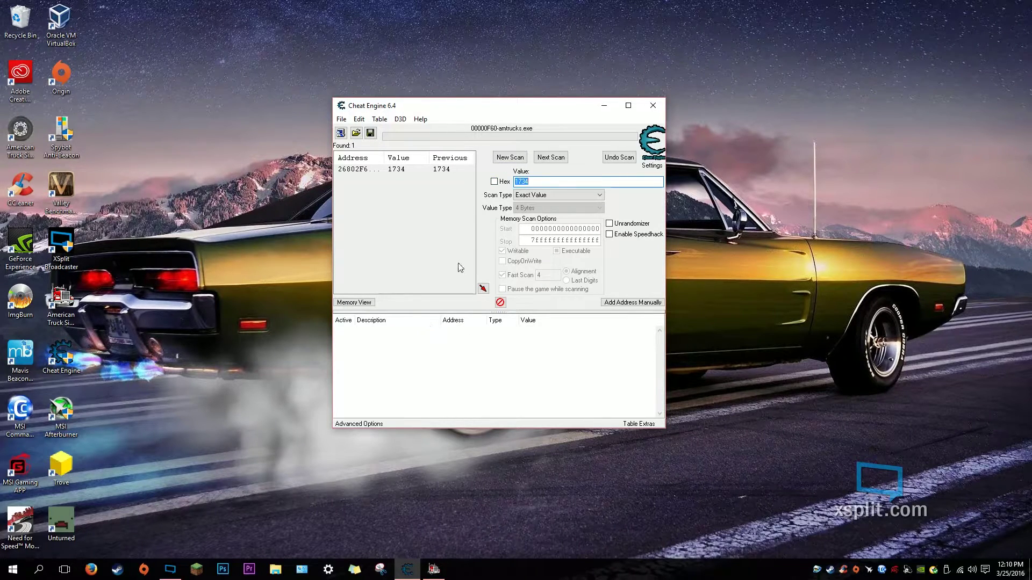
Step: Widen the results' address column and add the found money address to the address list
{"action": "mouse_move", "coordinate": [384, 157]}
{"action": "left_mouse_down"}
{"action": "mouse_move", "coordinate": [415, 158]}
{"action": "mouse_move", "coordinate": [401, 157]}
{"action": "left_mouse_up"}
{"action": "left_click", "coordinate": [415, 168]}
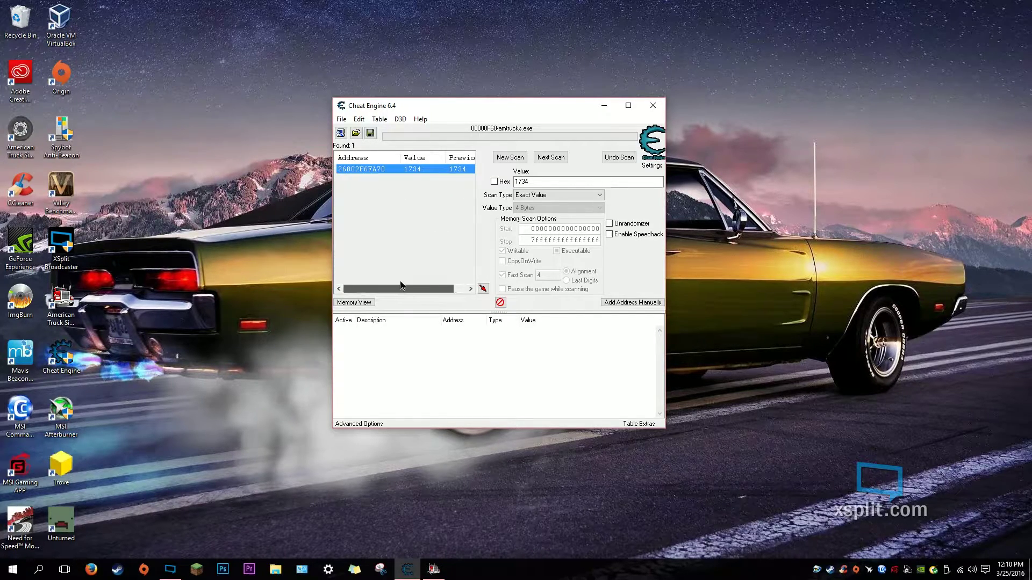
{"action": "left_click", "coordinate": [483, 289]}
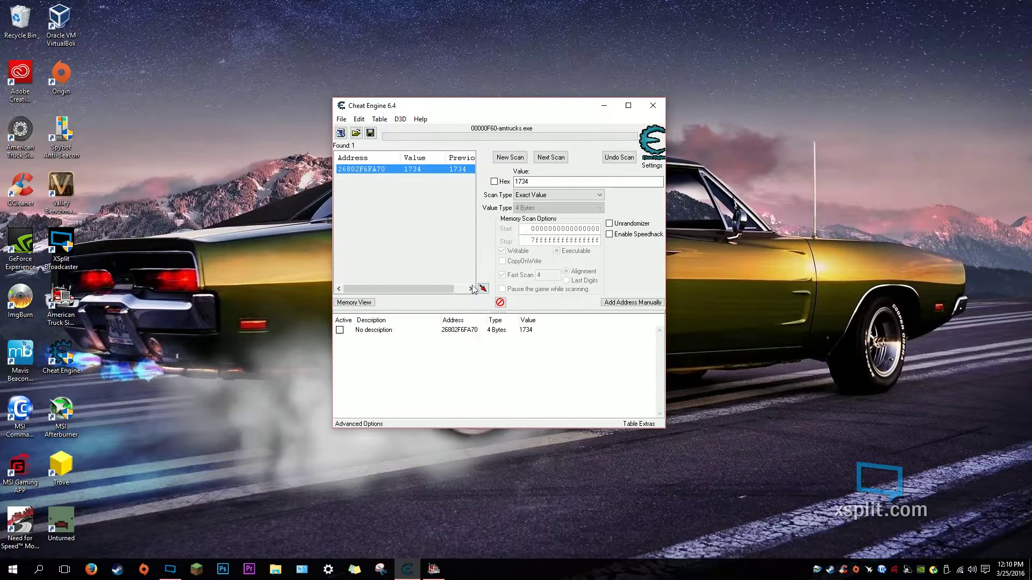
{"action": "left_click", "coordinate": [340, 330]}
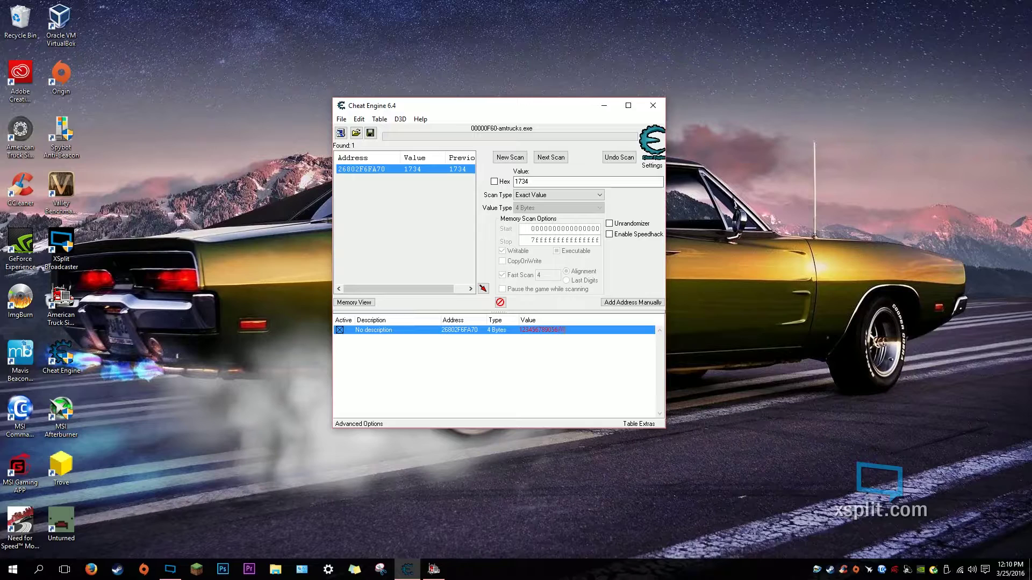
{"action": "left_click", "coordinate": [391, 363]}
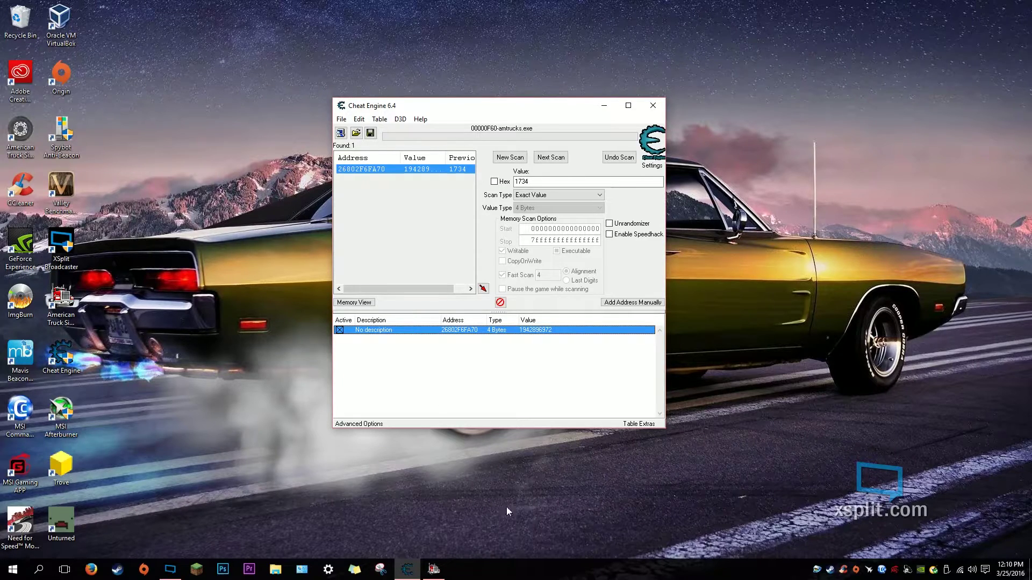
Step: Switch to American Truck Simulator, then open and close the world map to refresh the company's money
{"action": "left_click", "coordinate": [435, 571]}
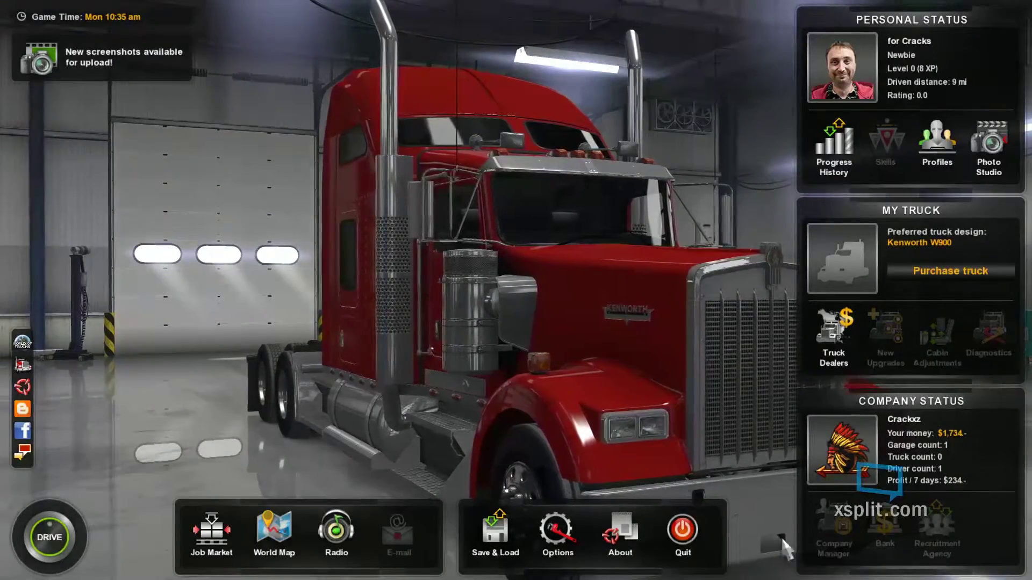
{"action": "left_click", "coordinate": [273, 530]}
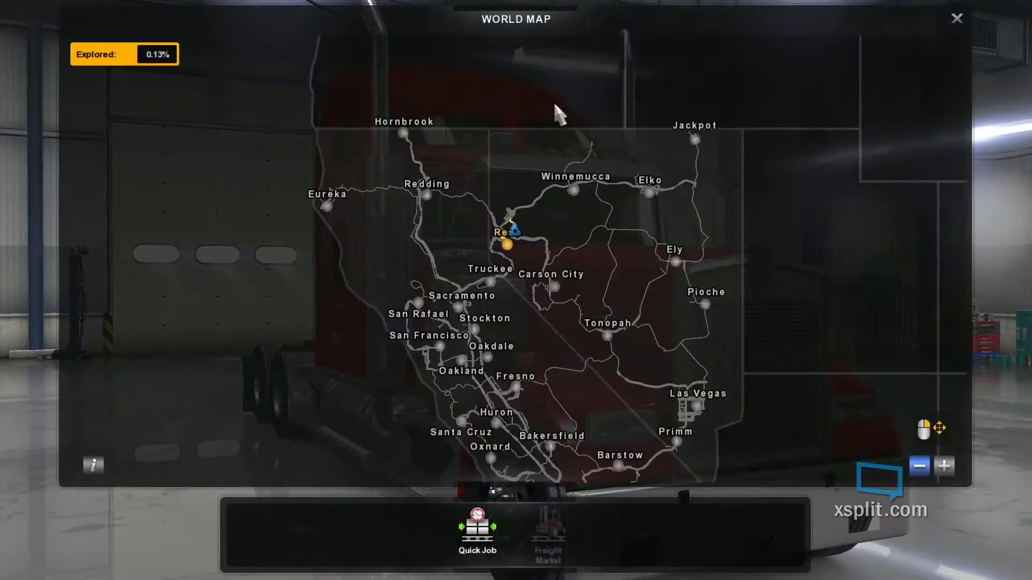
{"action": "key", "text": "Escape"}
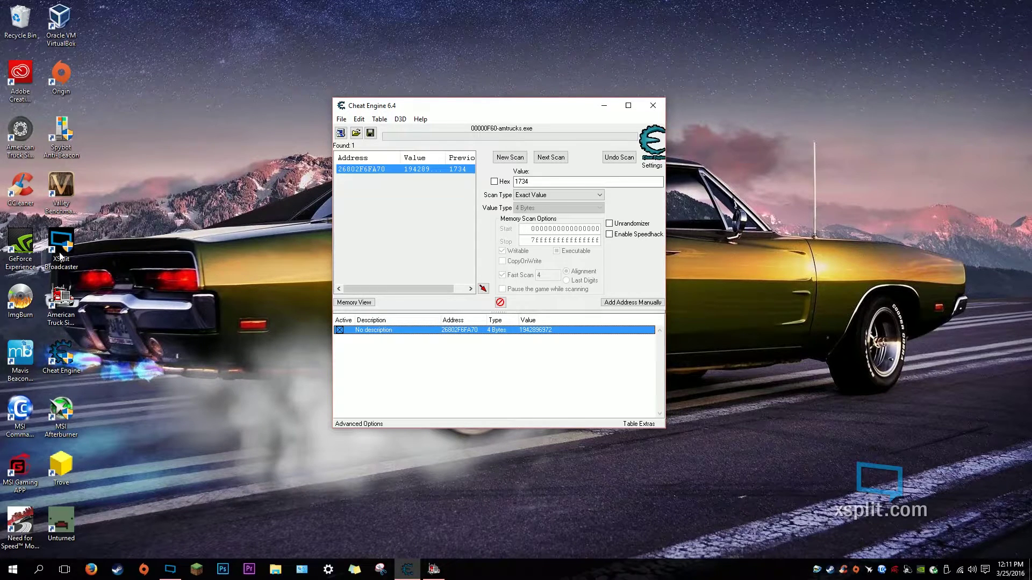
Step: Start a new Cheat Engine scan for the exact value 8 and delete all entries from the address list
{"action": "left_click", "coordinate": [510, 157]}
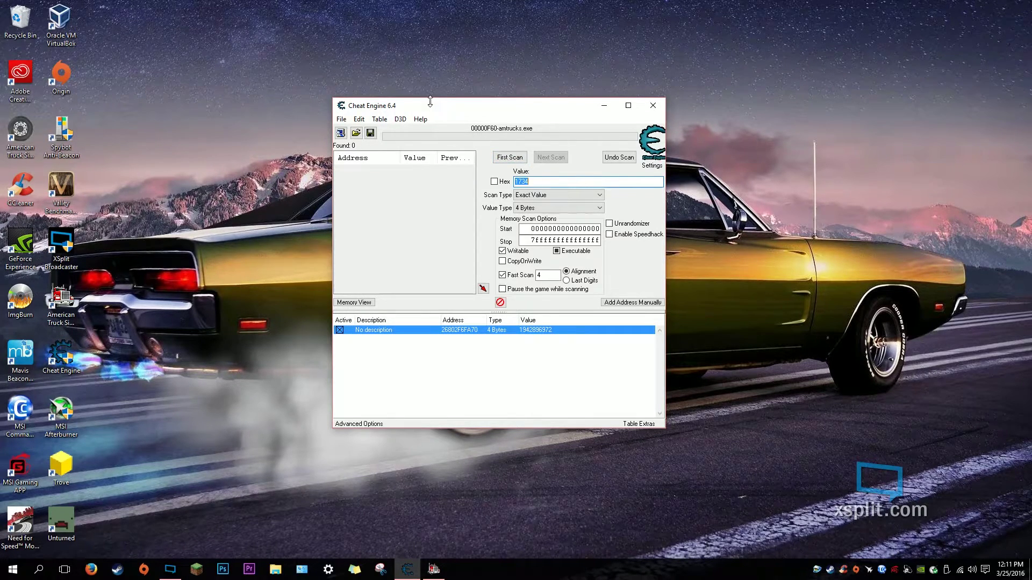
{"action": "left_click", "coordinate": [509, 158]}
{"action": "left_click", "coordinate": [501, 301]}
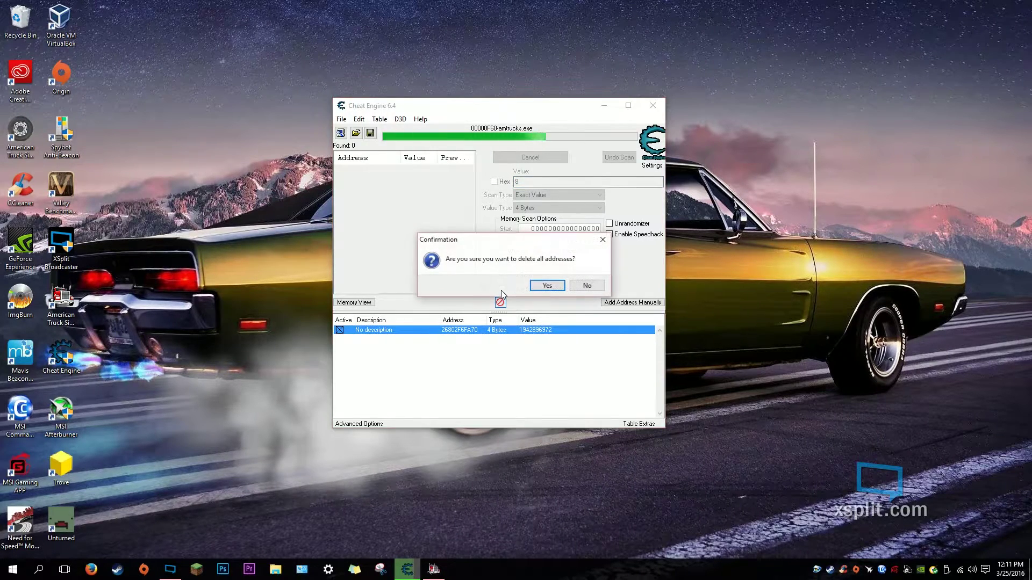
{"action": "left_click", "coordinate": [547, 285]}
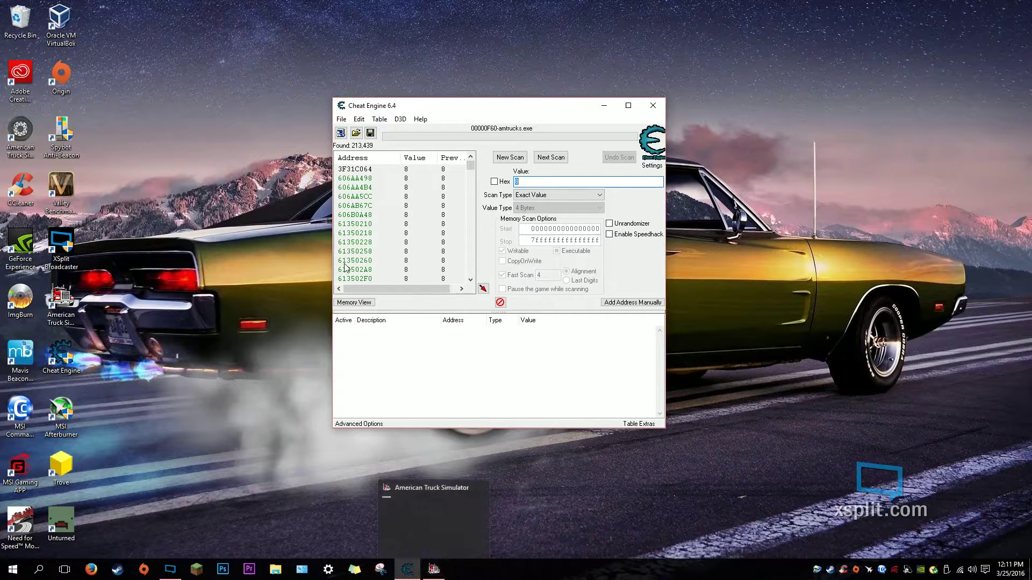
{"action": "left_click_drag", "start_coordinate": [400, 157], "coordinate": [385, 156]}
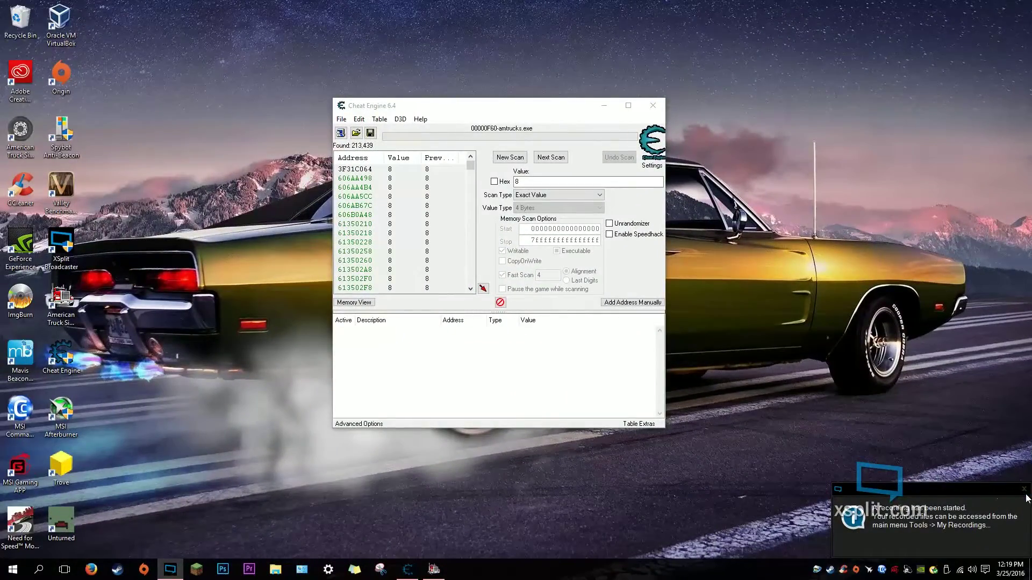
Step: Check the driver's current XP in the game and run a next scan in Cheat Engine for 83
{"action": "left_click", "coordinate": [1024, 490]}
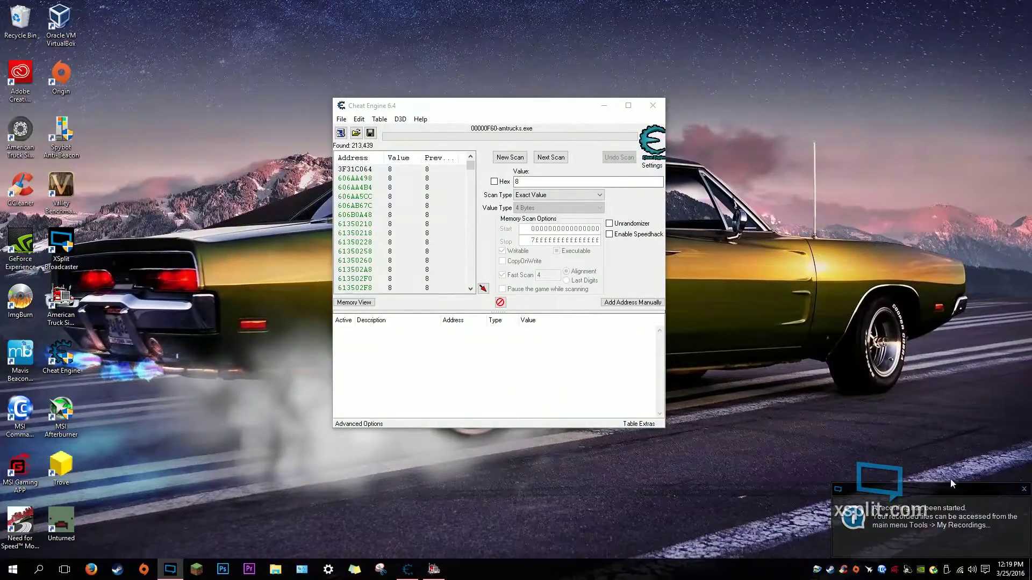
{"action": "left_click", "coordinate": [433, 569]}
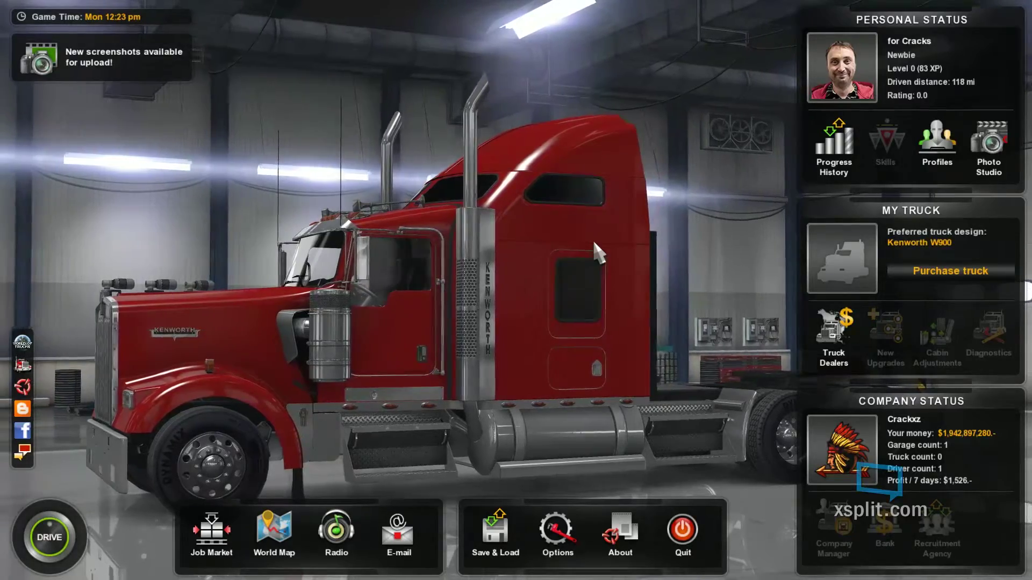
{"action": "key", "text": "alt+Tab"}
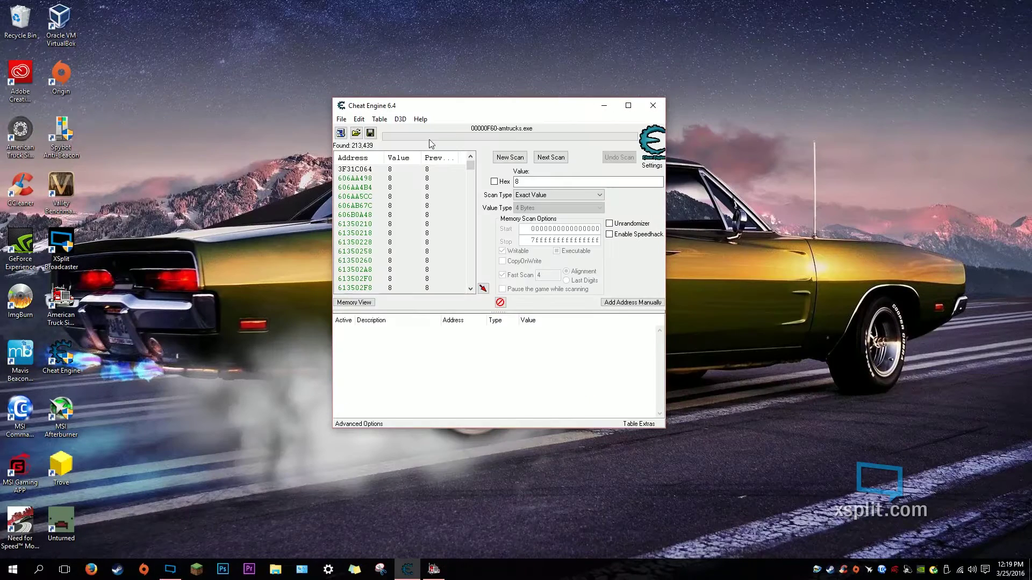
{"action": "left_click", "coordinate": [550, 180]}
{"action": "left_click", "coordinate": [551, 158]}
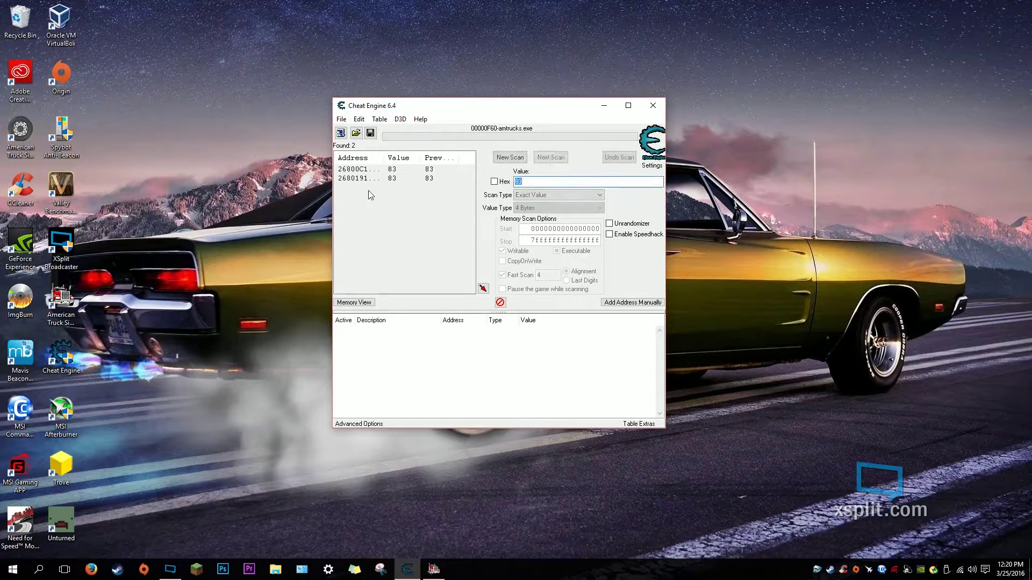
Step: Add both found XP addresses to the address list
{"action": "left_click", "coordinate": [379, 179]}
{"action": "left_click", "coordinate": [376, 169], "text": "shift"}
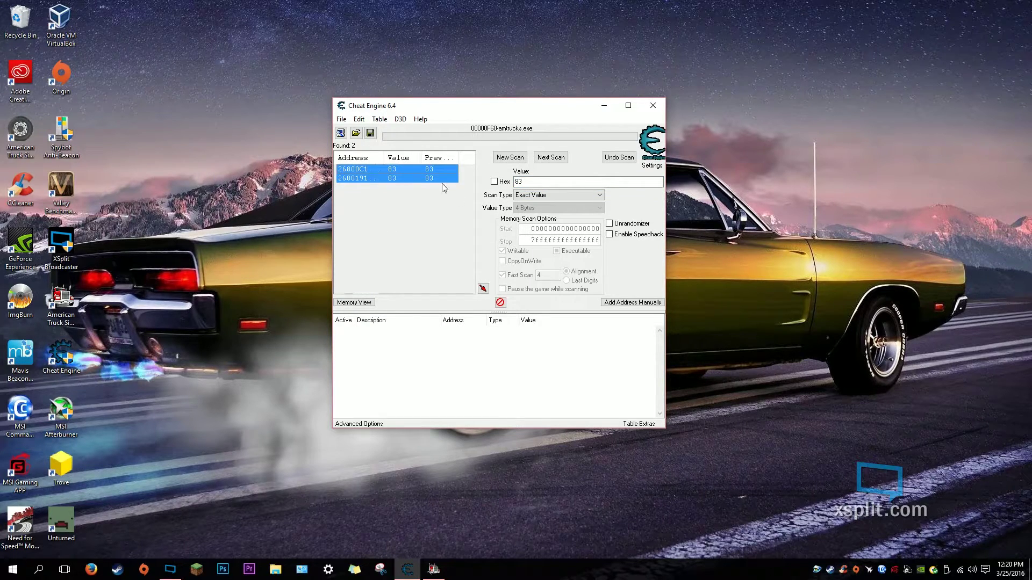
{"action": "left_click", "coordinate": [482, 289]}
Step: Freeze both listed XP addresses and change their values to 1000000
{"action": "left_click", "coordinate": [339, 339]}
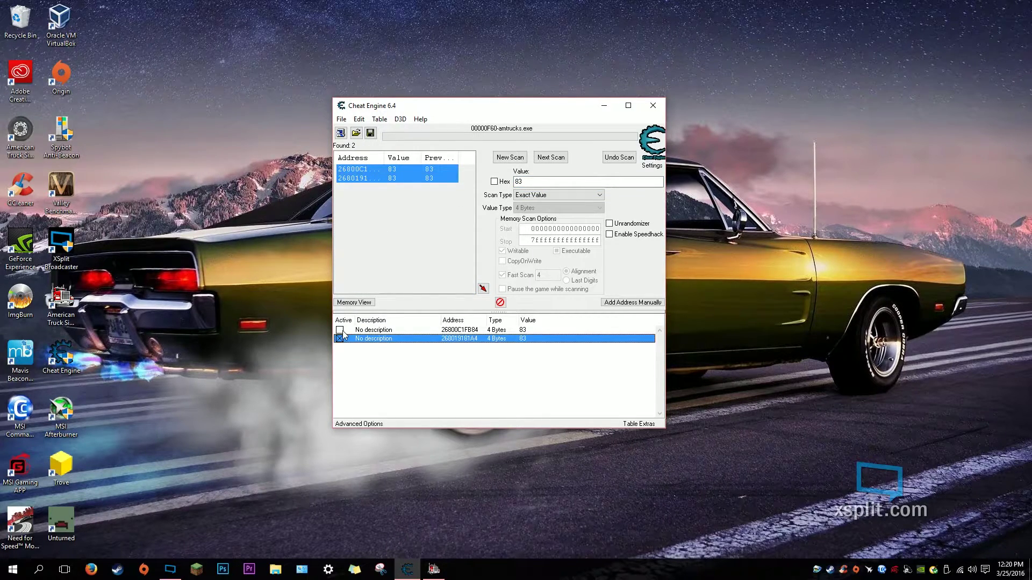
{"action": "left_click", "coordinate": [340, 330], "text": "shift"}
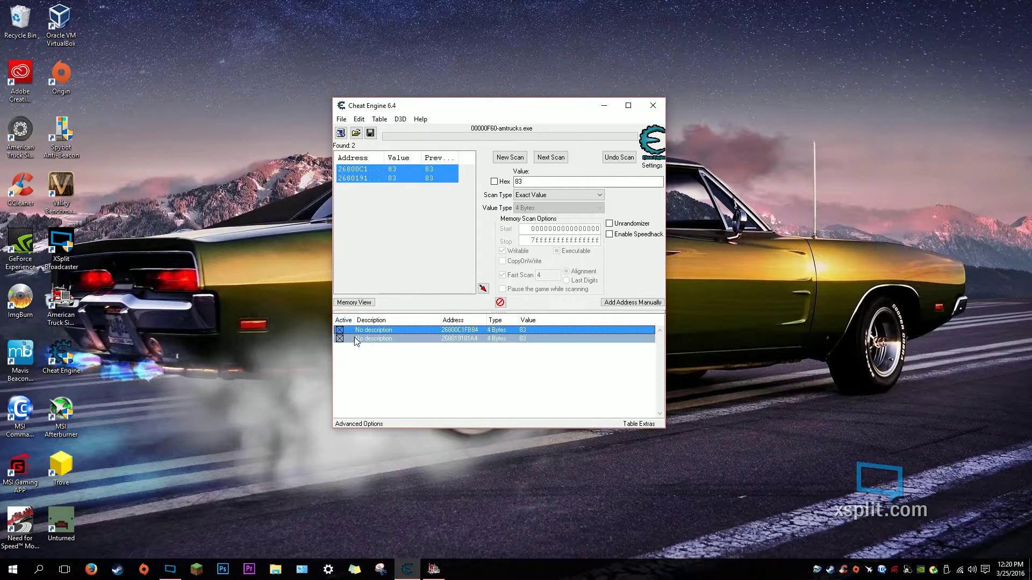
{"action": "key", "text": "Return"}
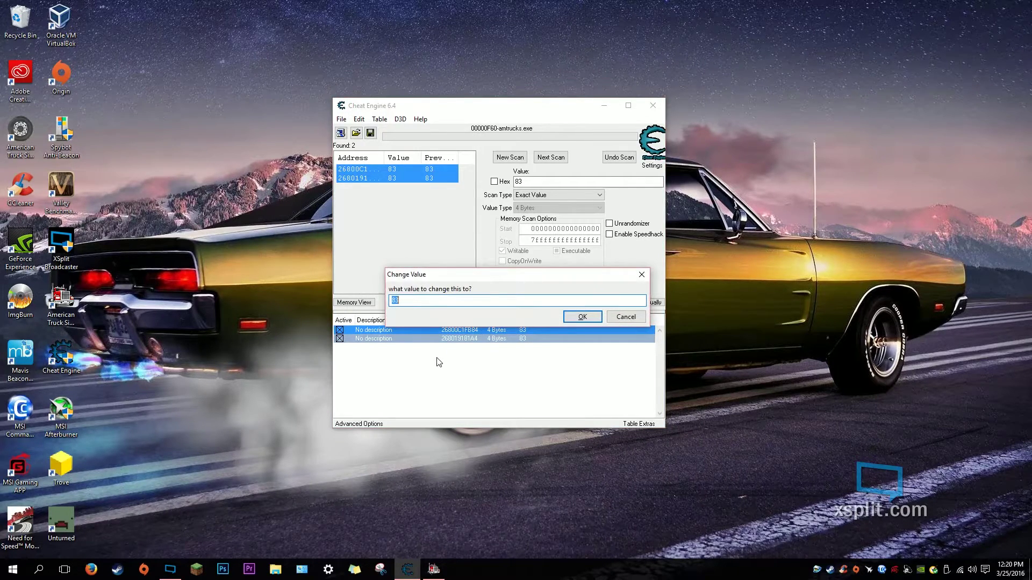
{"action": "left_click", "coordinate": [566, 322]}
Step: Return to American Truck Simulator and refresh the driver's XP by opening and closing the world map
{"action": "left_click", "coordinate": [433, 570]}
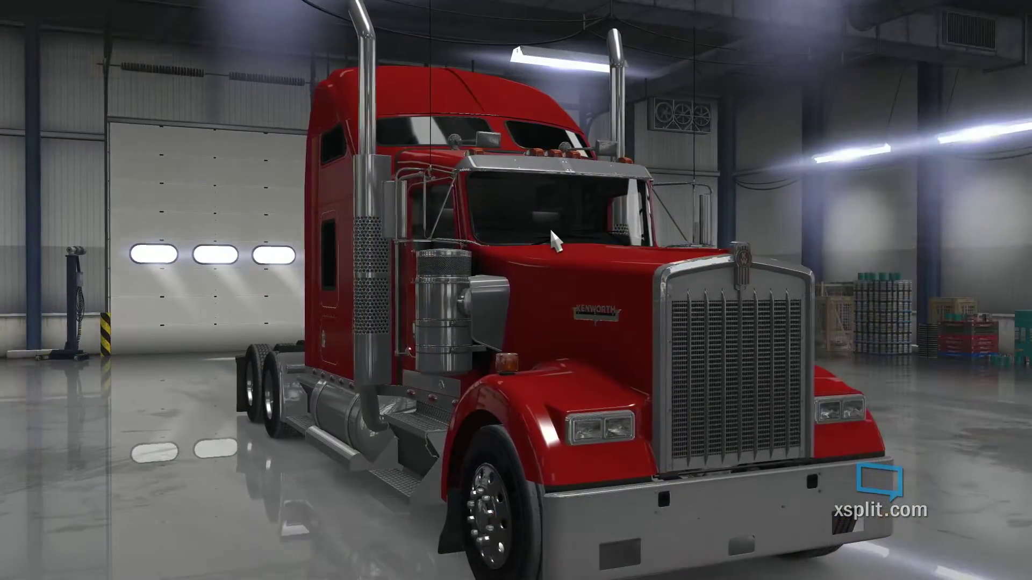
{"action": "key", "text": "m"}
{"action": "key", "text": "Escape"}
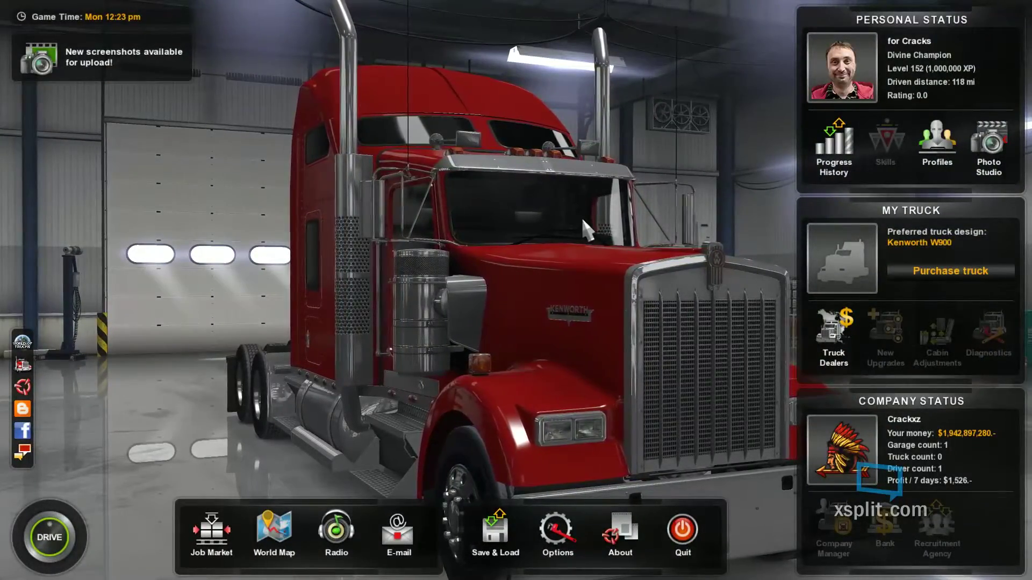
Step: Quit American Truck Simulator with its automatic save and close Cheat Engine
{"action": "key", "text": "Escape"}
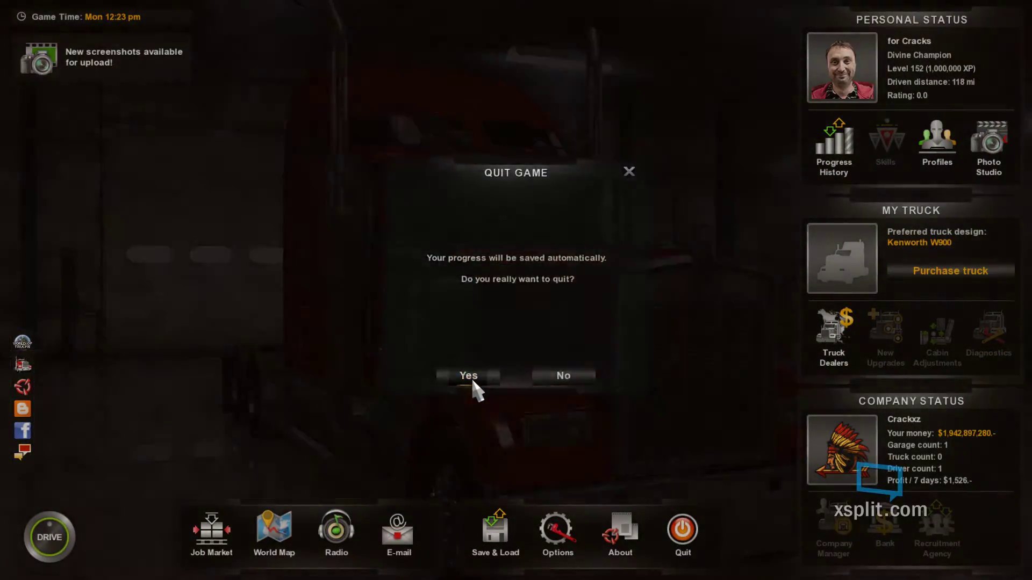
{"action": "left_click", "coordinate": [473, 381]}
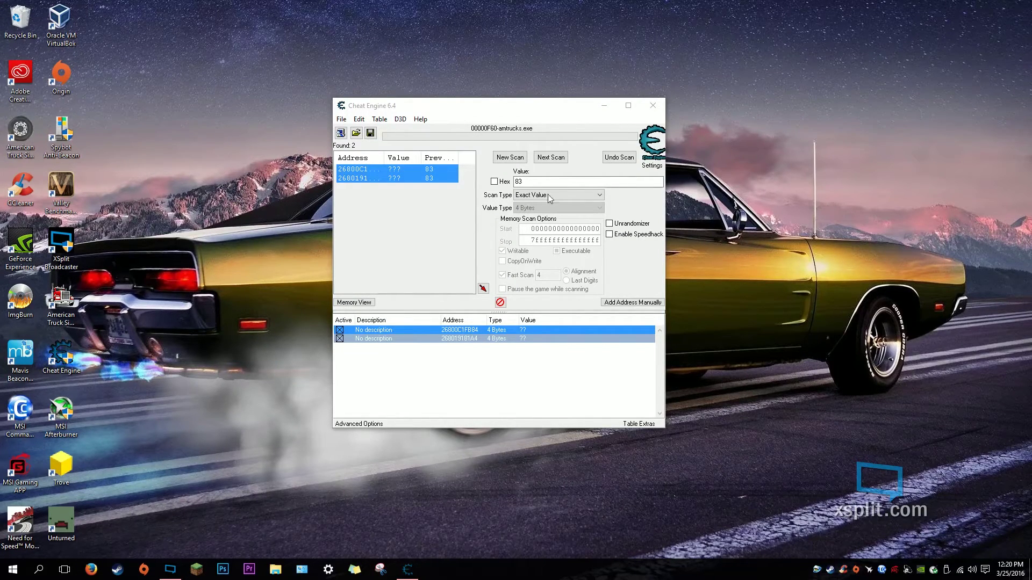
{"action": "key", "text": "alt+F4"}
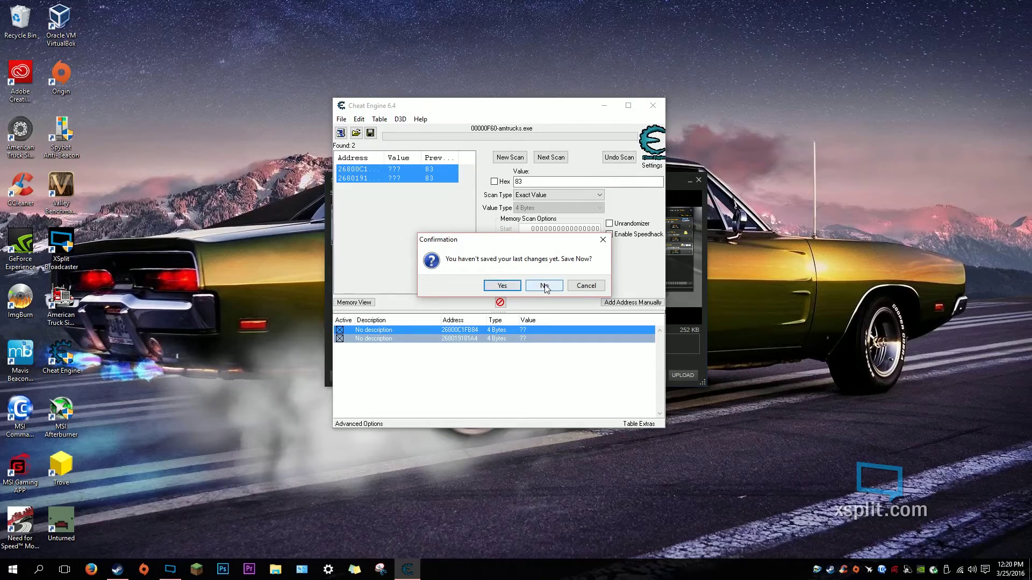